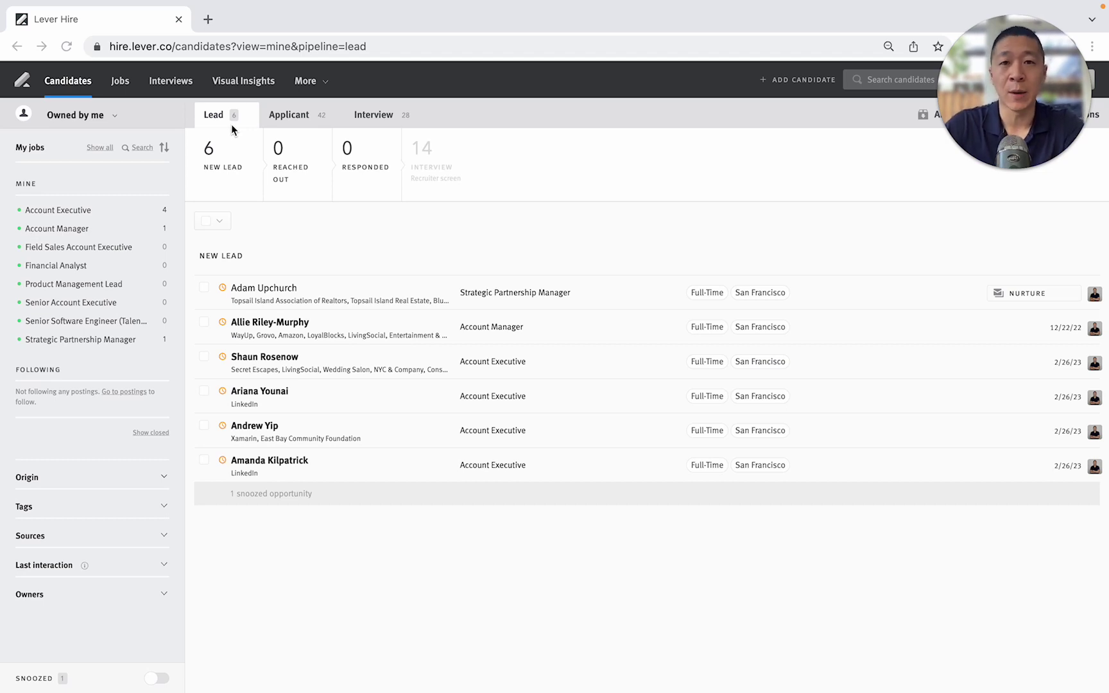
Switch to the Applicant pipeline listing 42 new applicants across my jobs
left_click(296, 117)
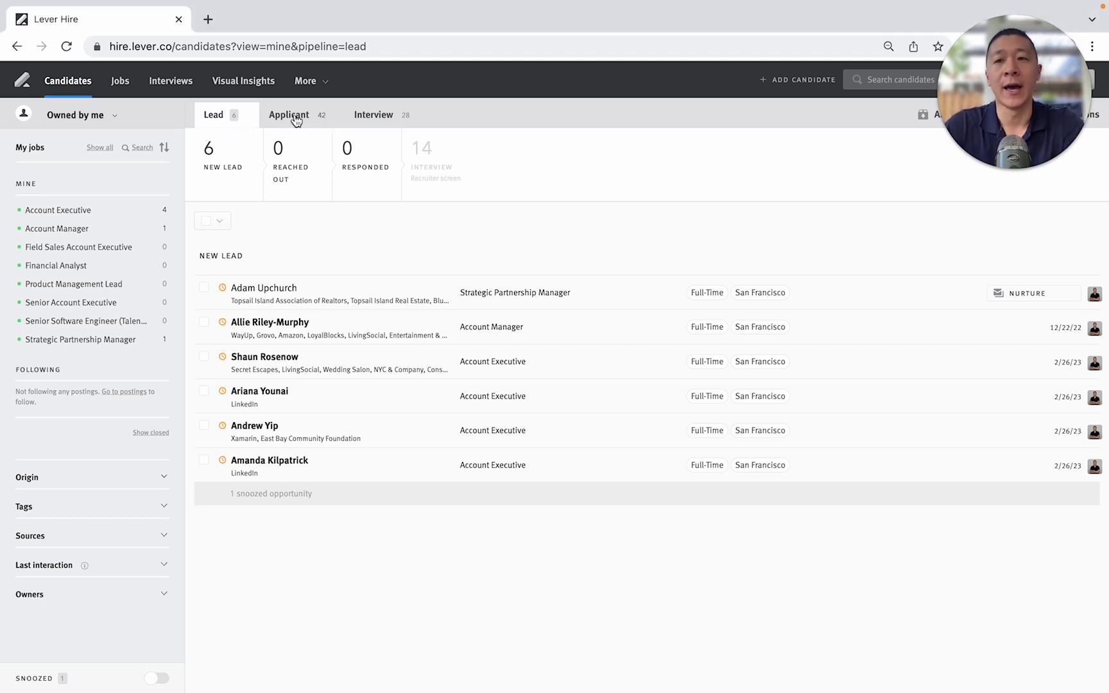
left_click(296, 118)
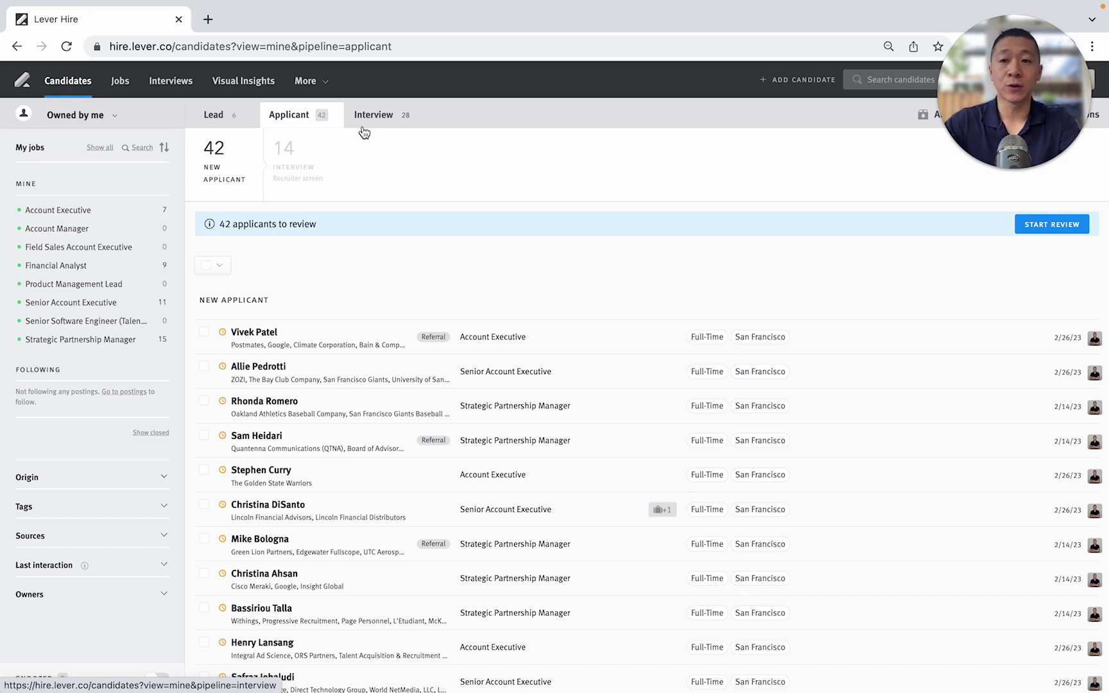
Filter to the Strategic Partnership Manager job and view its Interview pipeline candidates
left_click(64, 340)
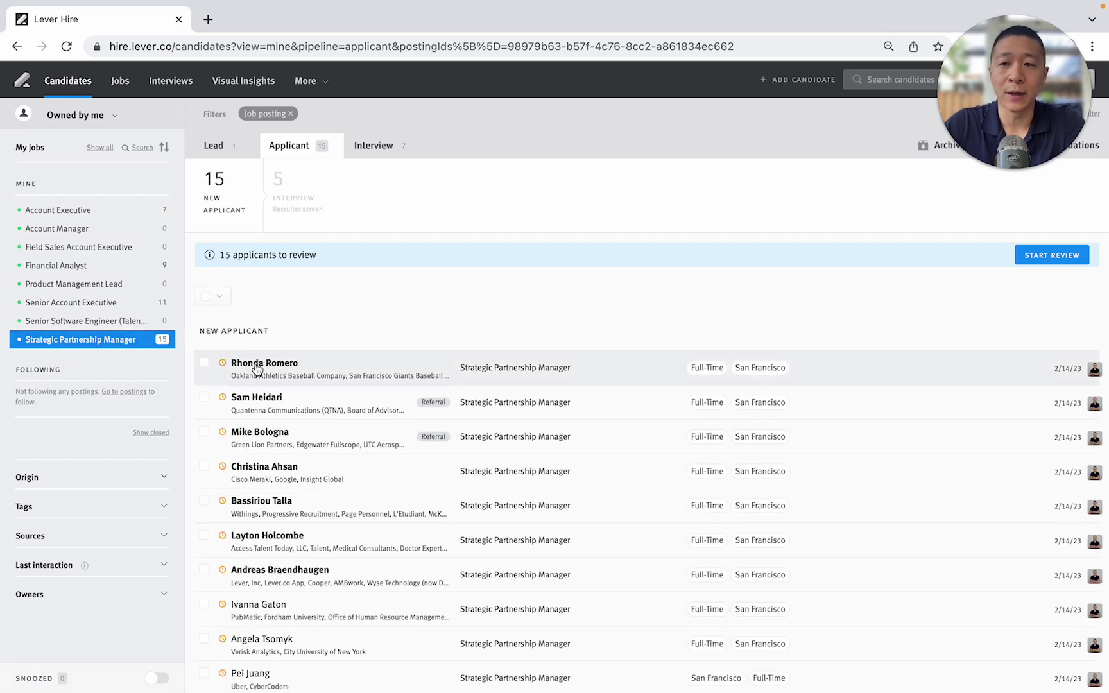
scroll(324, 347, "down", 3)
scroll(324, 341, "up", 3)
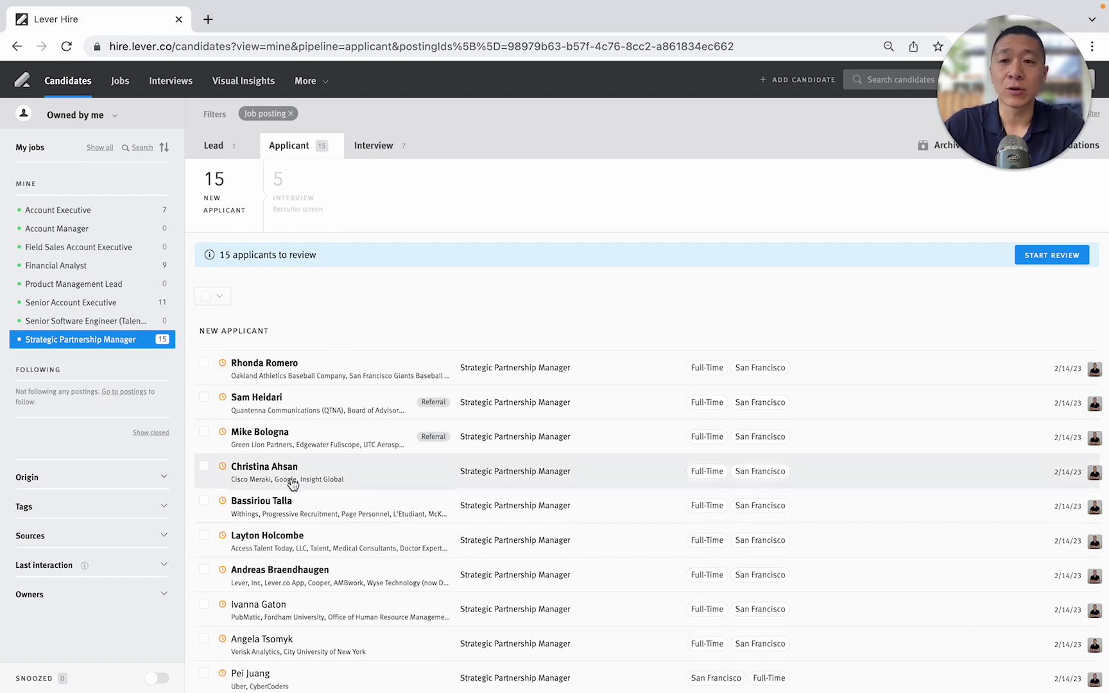
left_click(384, 147)
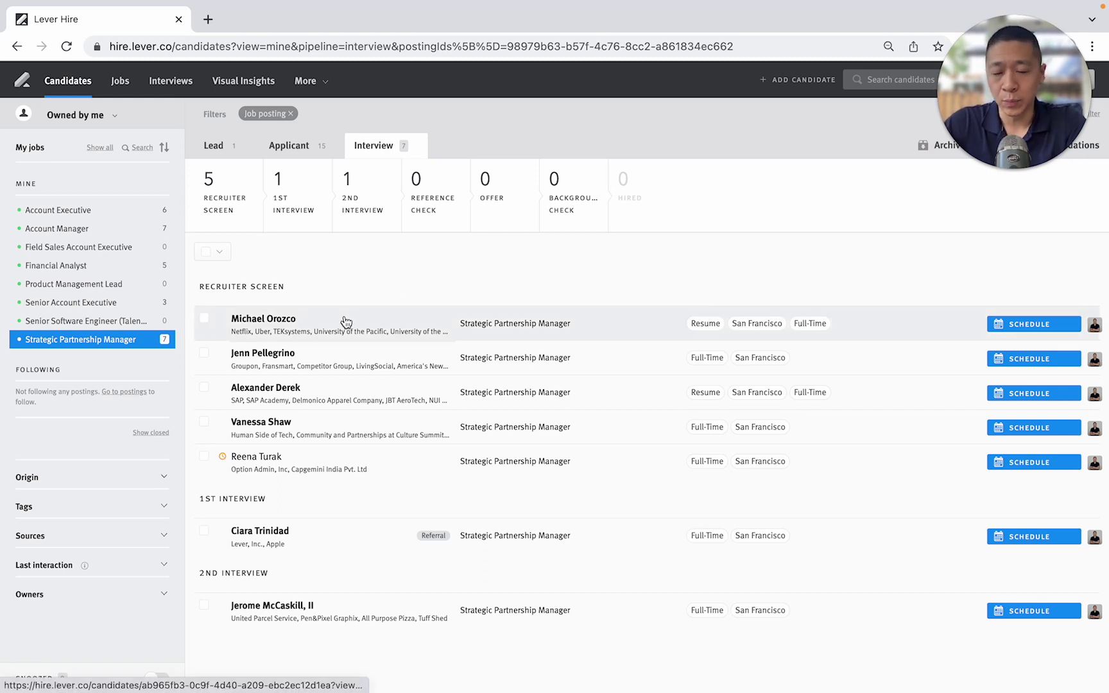
Select the third and fourth Recruiter Screen candidates and bulk-move them to 1st Interview
left_click(205, 388)
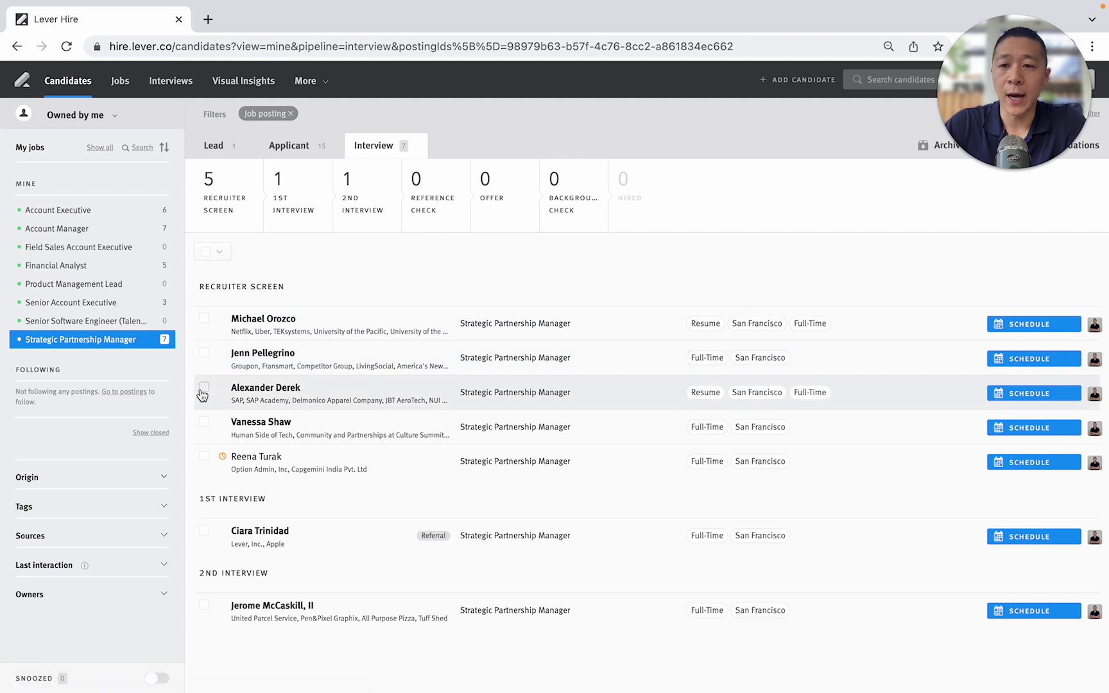
left_click(203, 423)
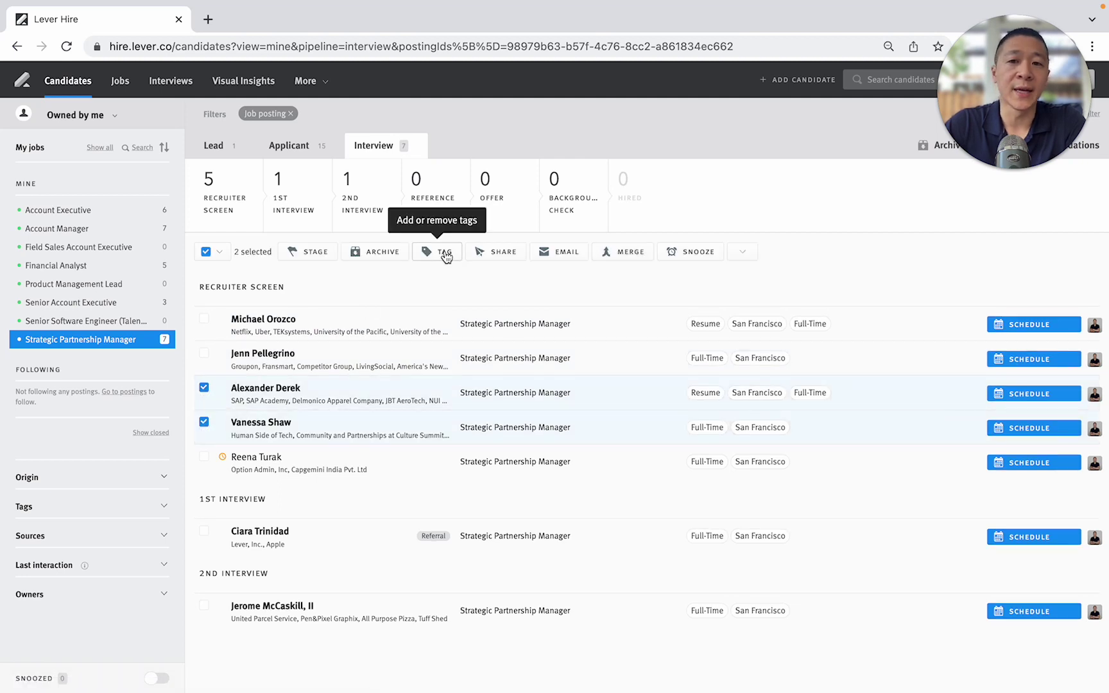
left_click(315, 257)
left_click(315, 429)
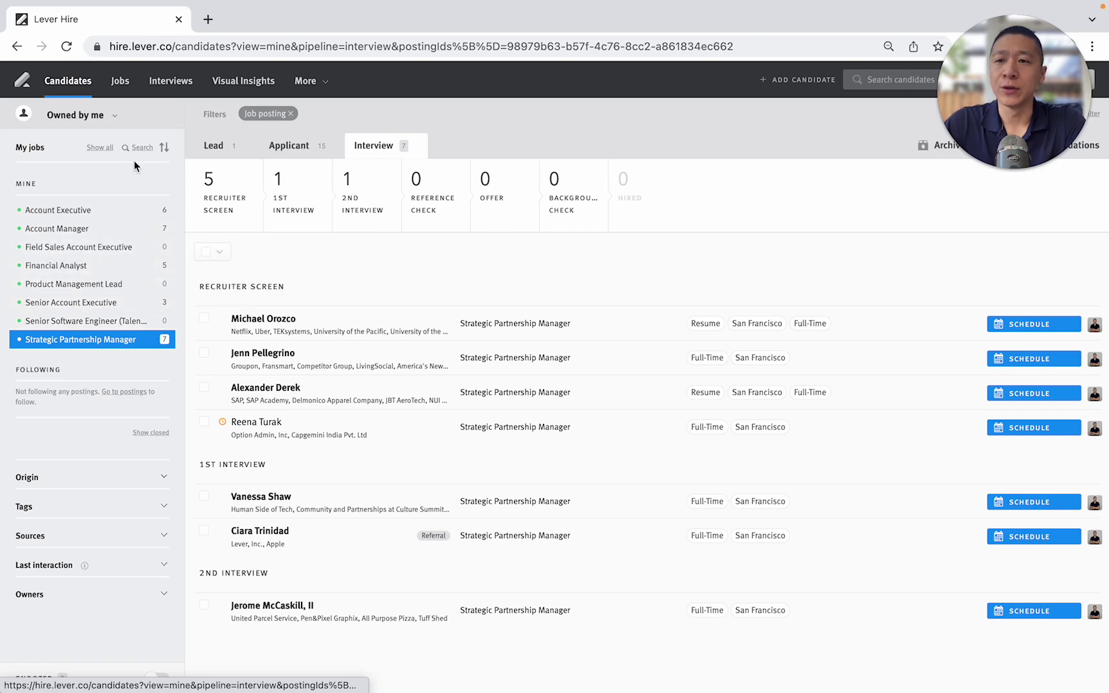
Show candidates of all owners and narrow the Interview pipeline to the 3 at Offer stage
left_click(72, 115)
left_click(78, 143)
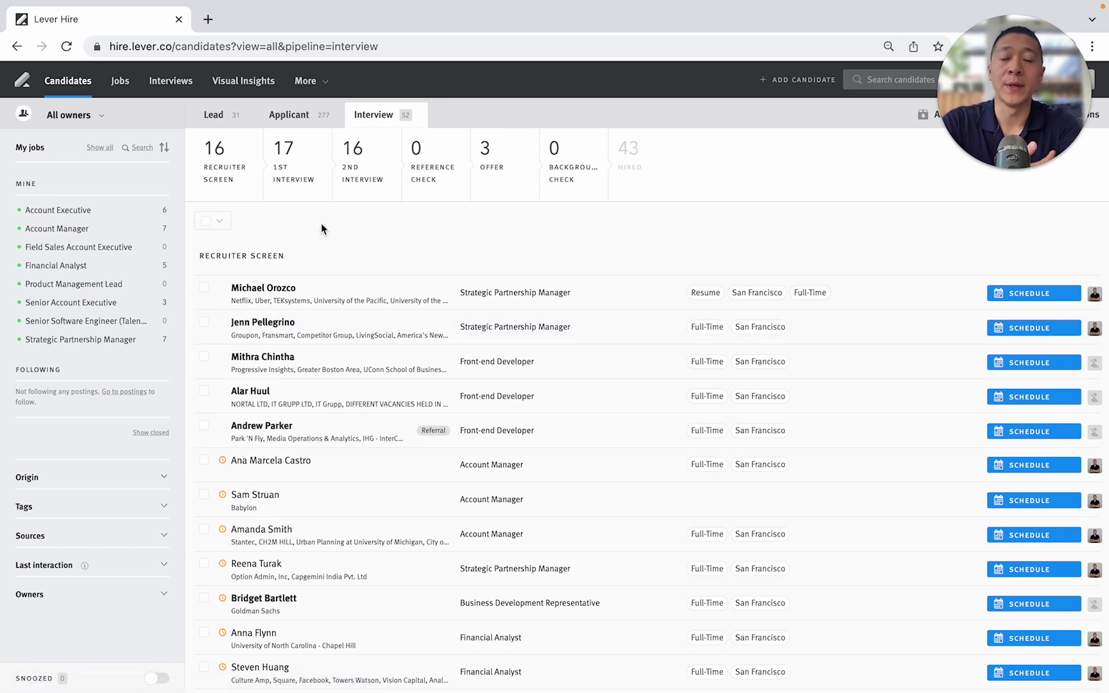
left_click(488, 158)
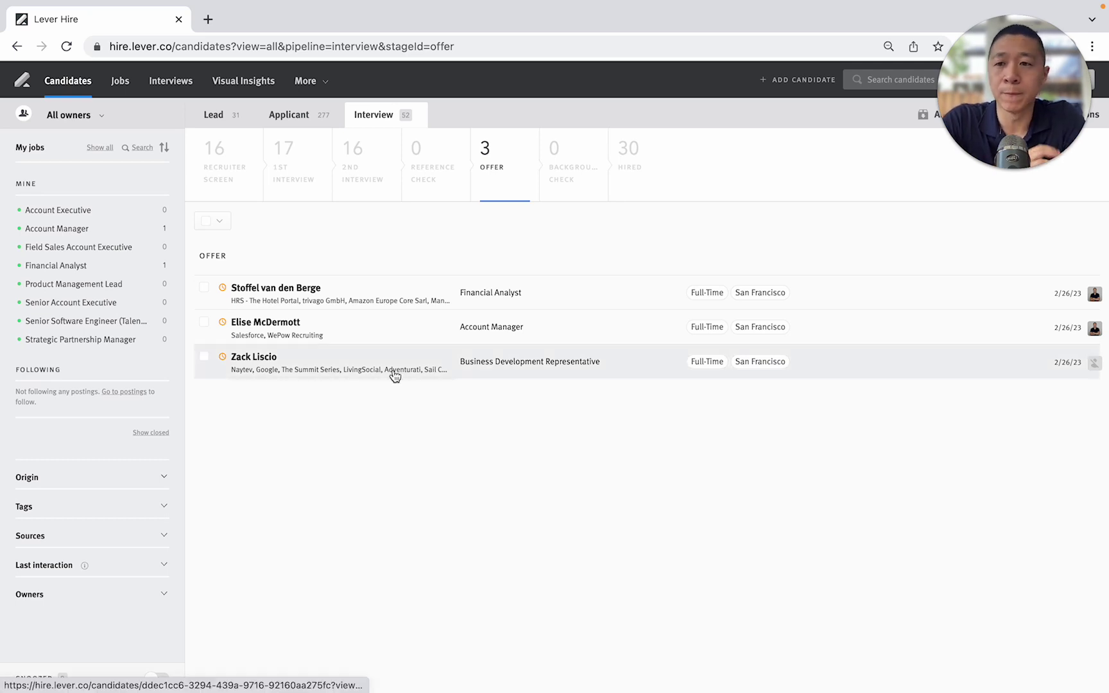
left_click(164, 149)
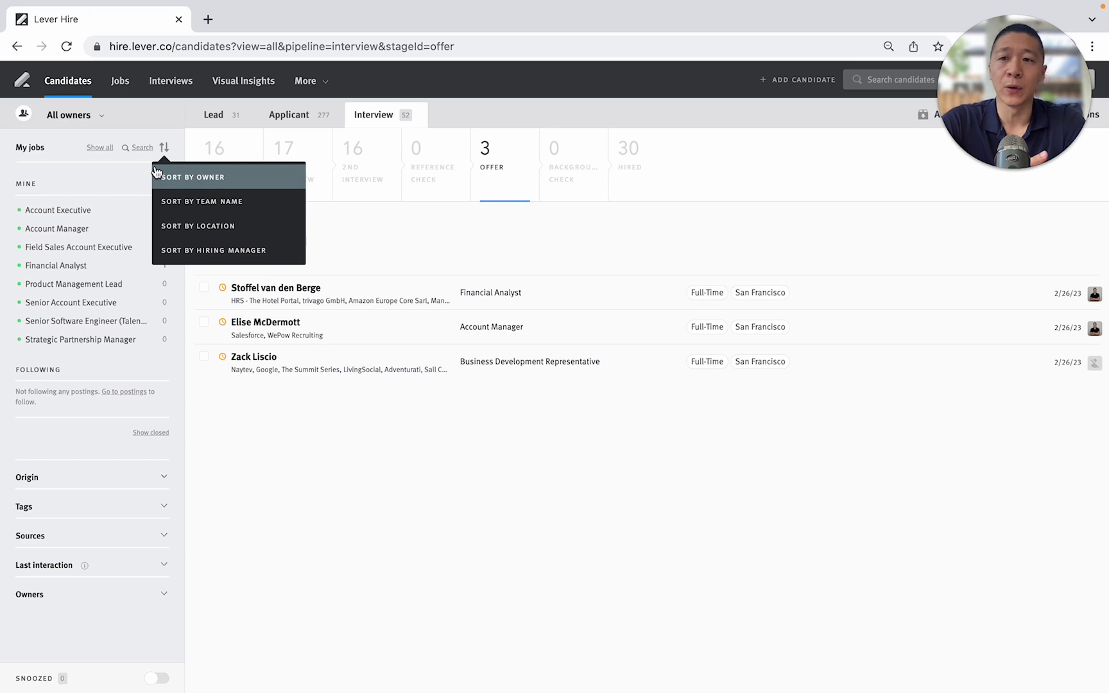
Show all jobs in the sidebar instead of only mine, sorted by owner
left_click(100, 148)
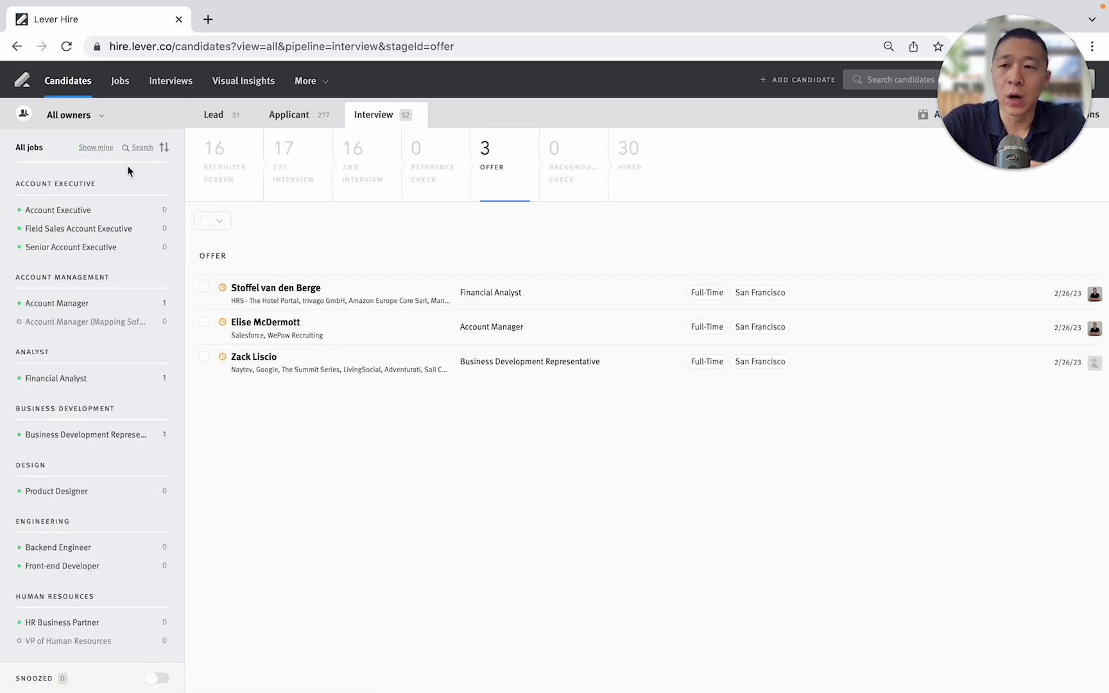
left_click(165, 148)
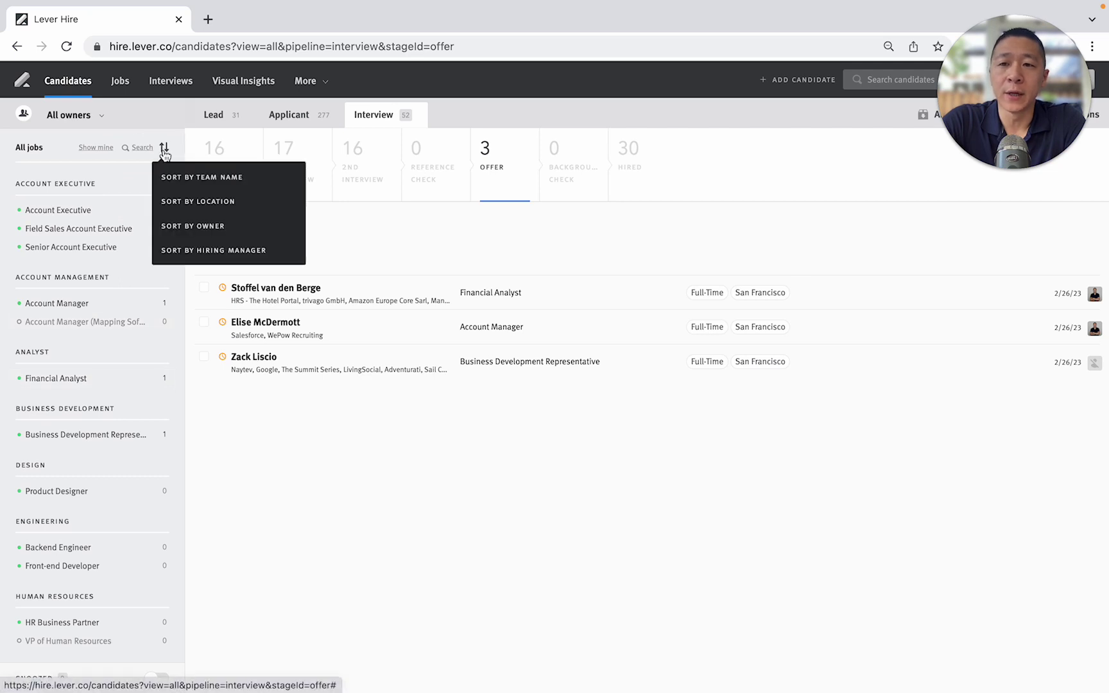
left_click(183, 222)
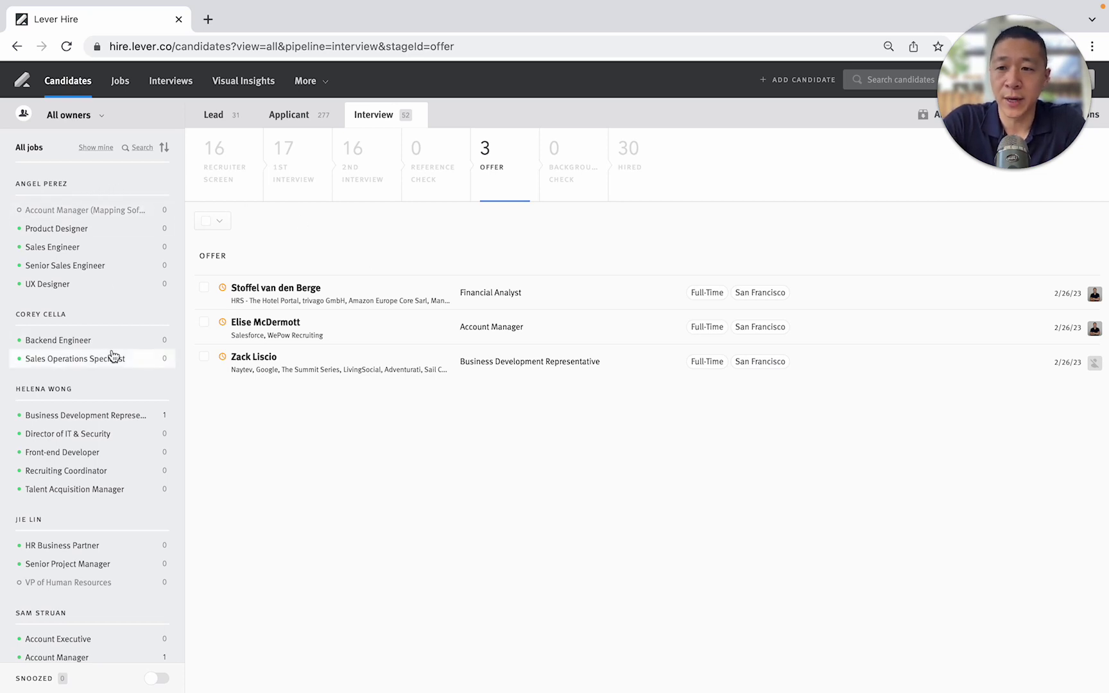
scroll(113, 356, "down", 1)
scroll(112, 352, "down", 6)
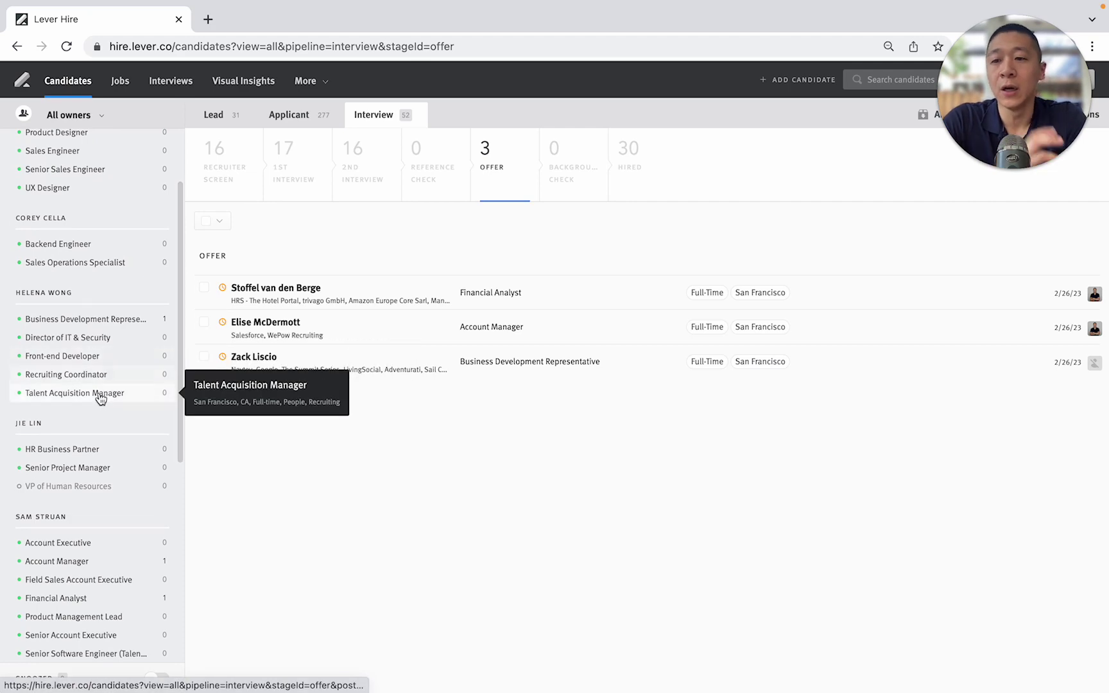
scroll(101, 408, "up", 7)
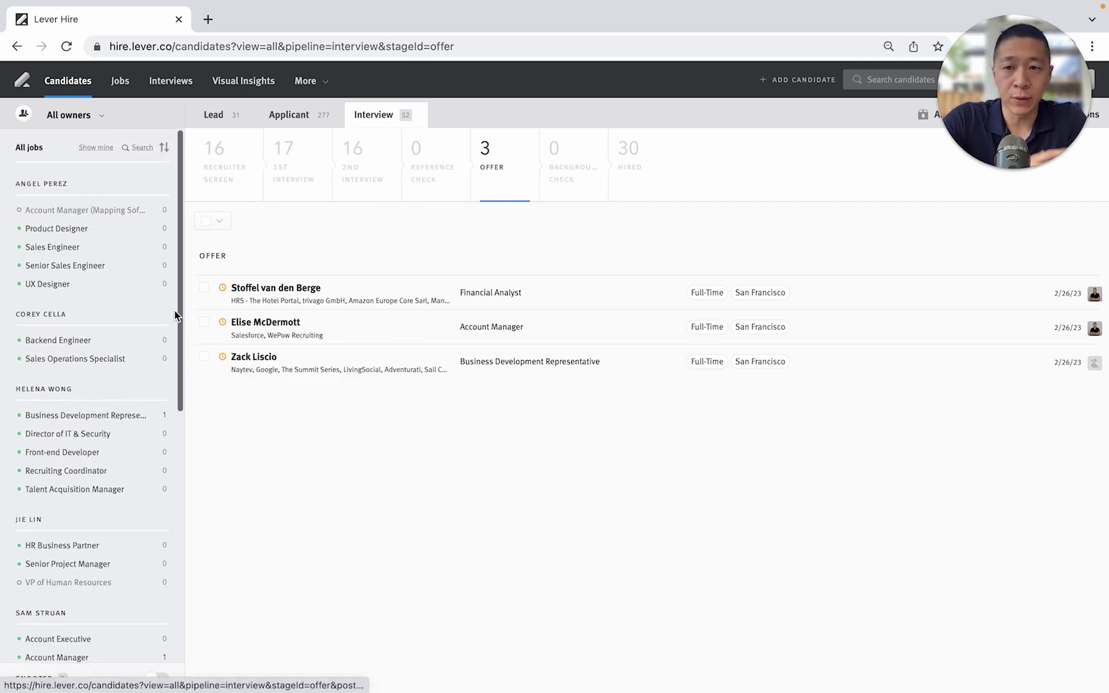
left_click(296, 117)
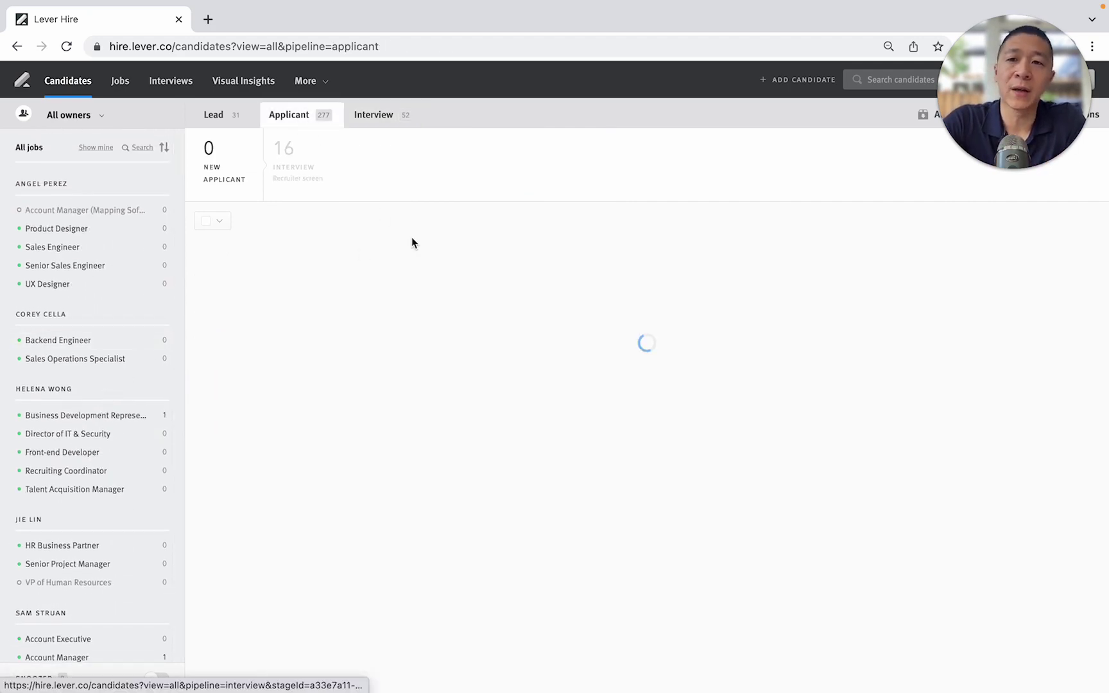
scroll(119, 388, "down", 10)
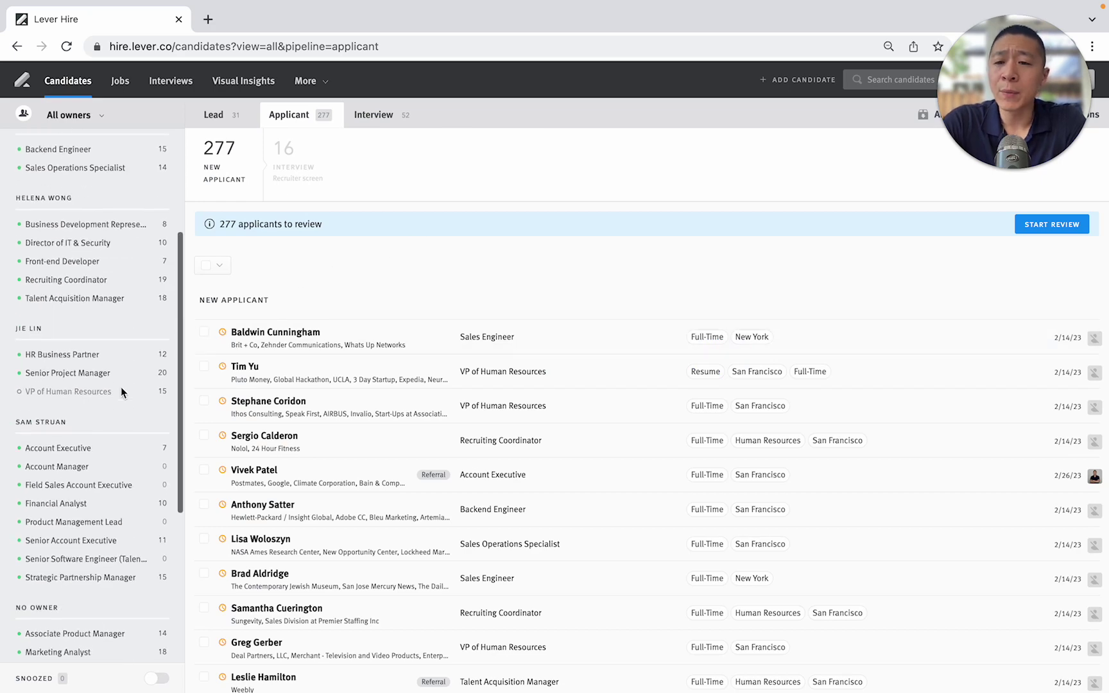
scroll(107, 430, "up", 10)
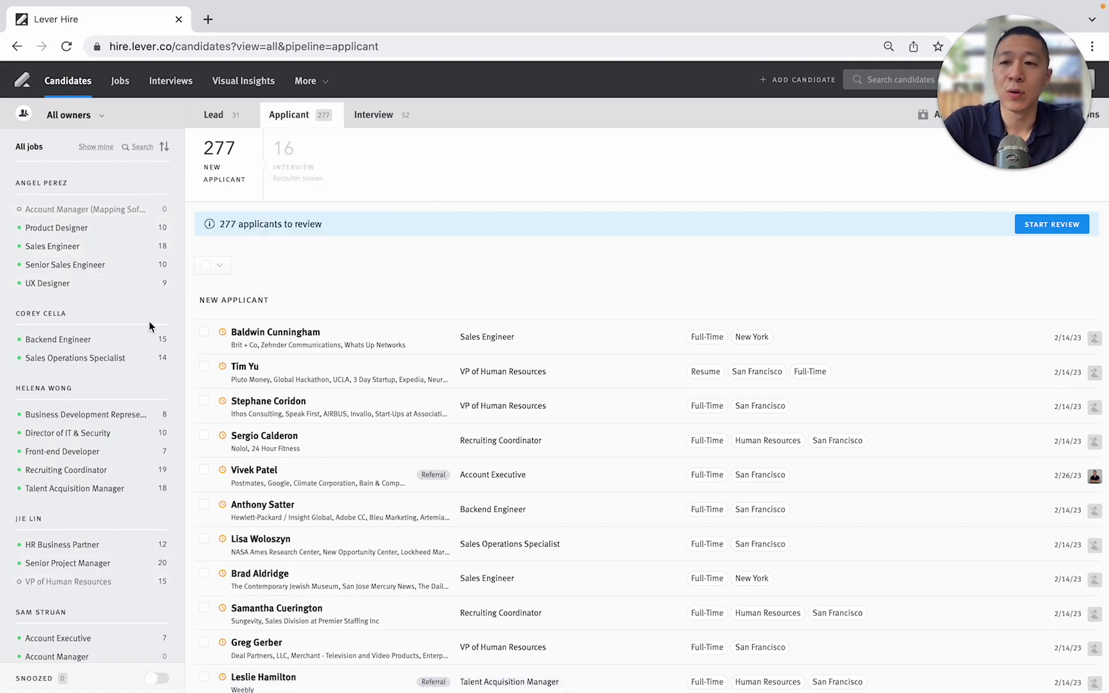
scroll(84, 375, "down", 2)
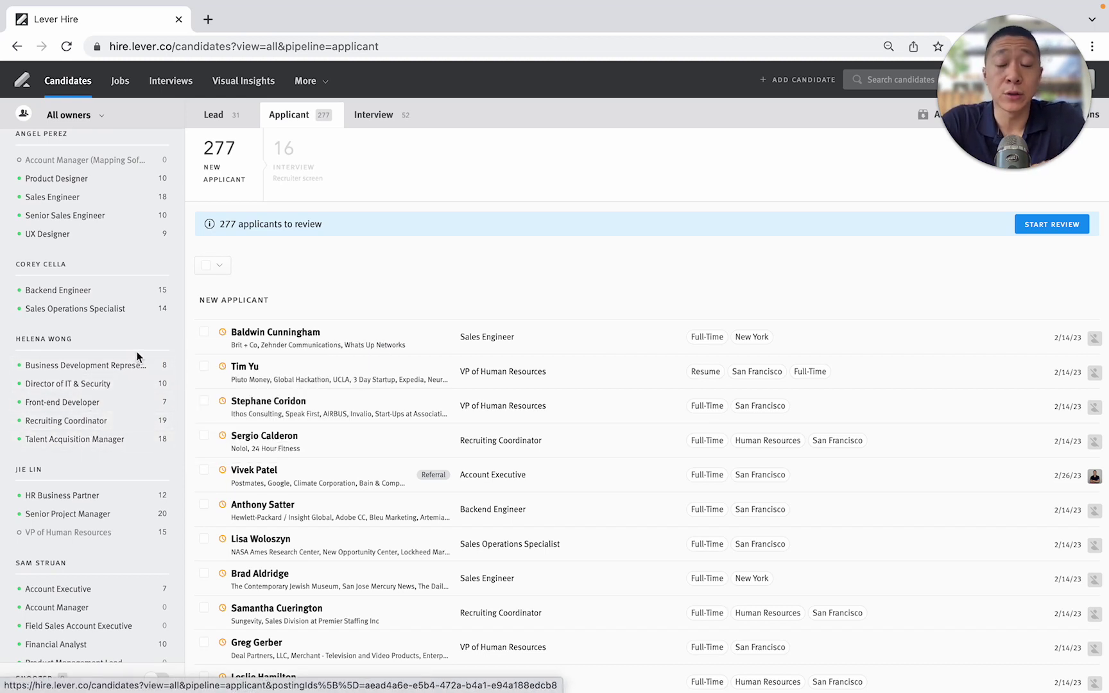
Open the Interview pipeline and review its 52 candidates' stage counts
left_click(370, 119)
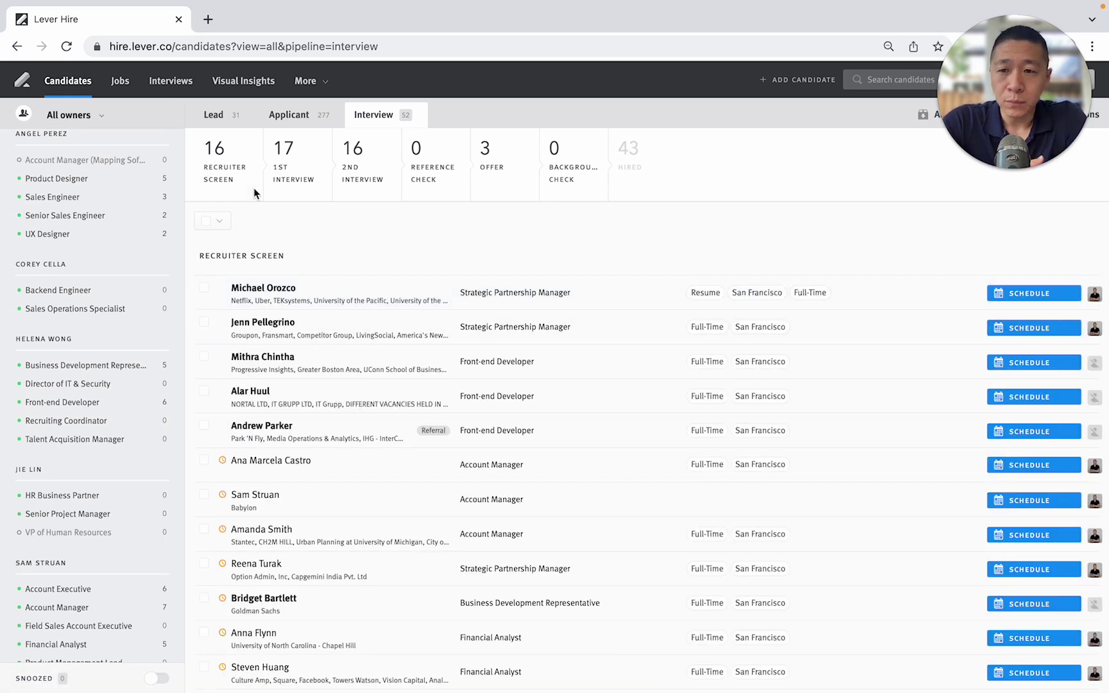
scroll(107, 495, "down", 1)
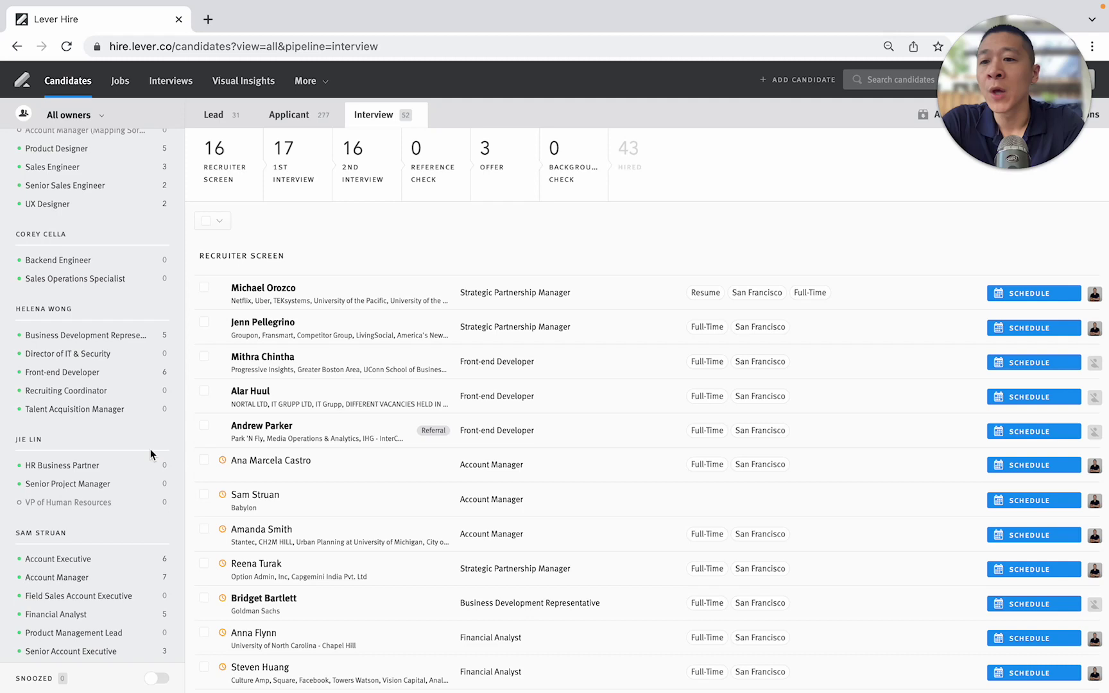
scroll(151, 453, "up", 3)
Filter the Interview pipeline to all five jobs of one owner
left_click(46, 184)
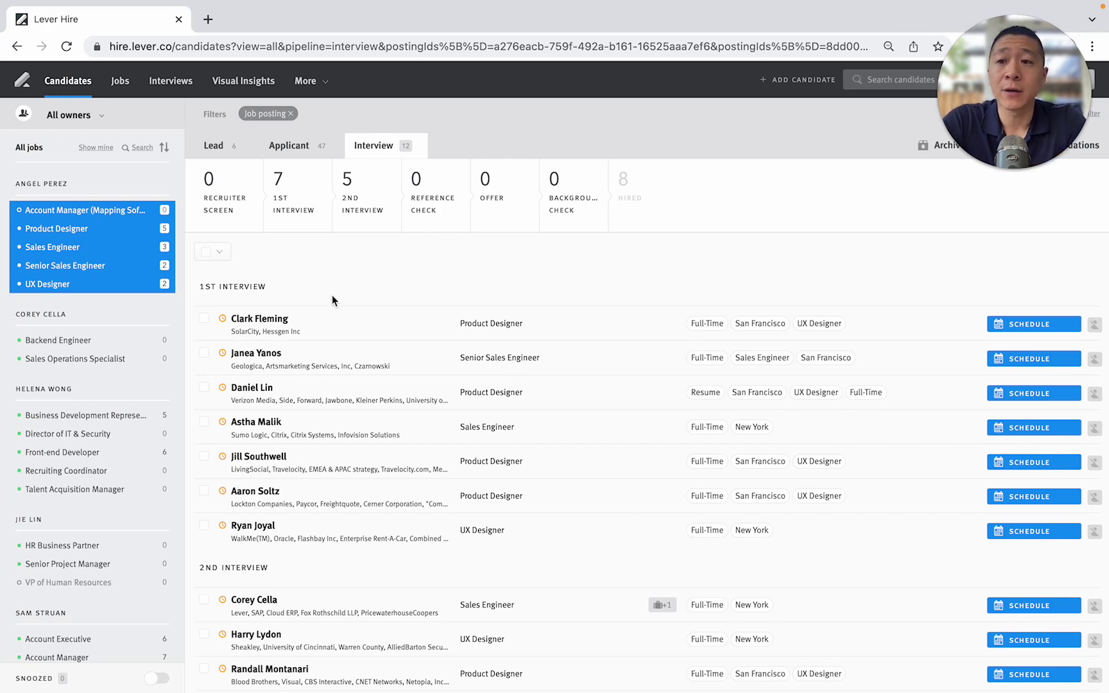
scroll(391, 303, "down", 2)
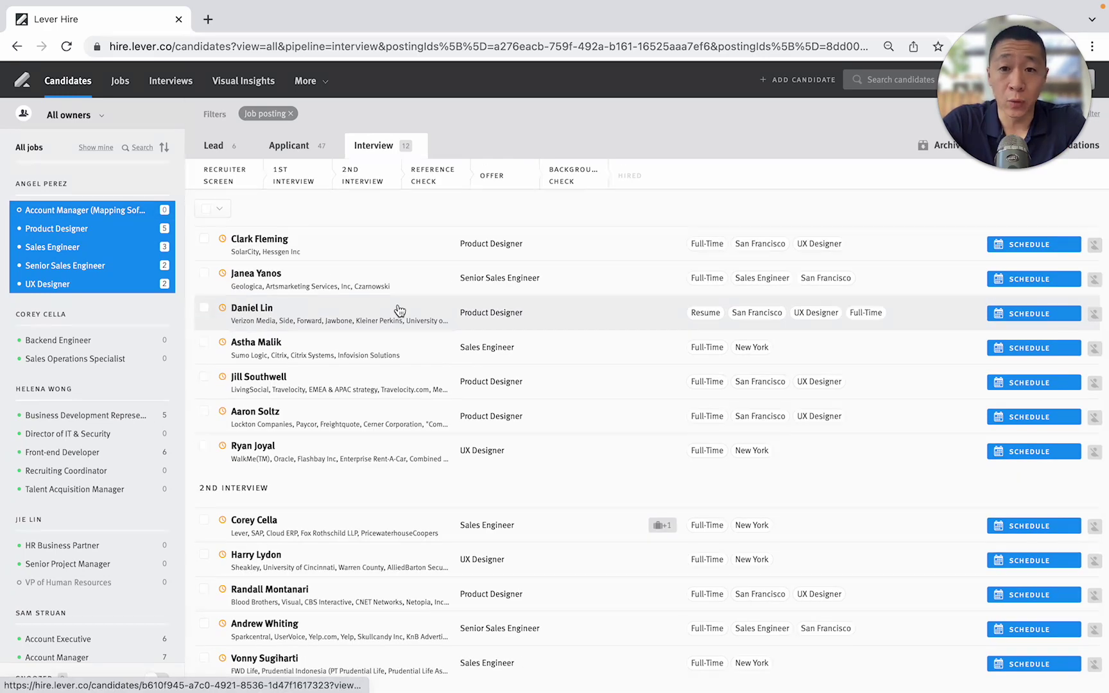
scroll(270, 244, "up", 2)
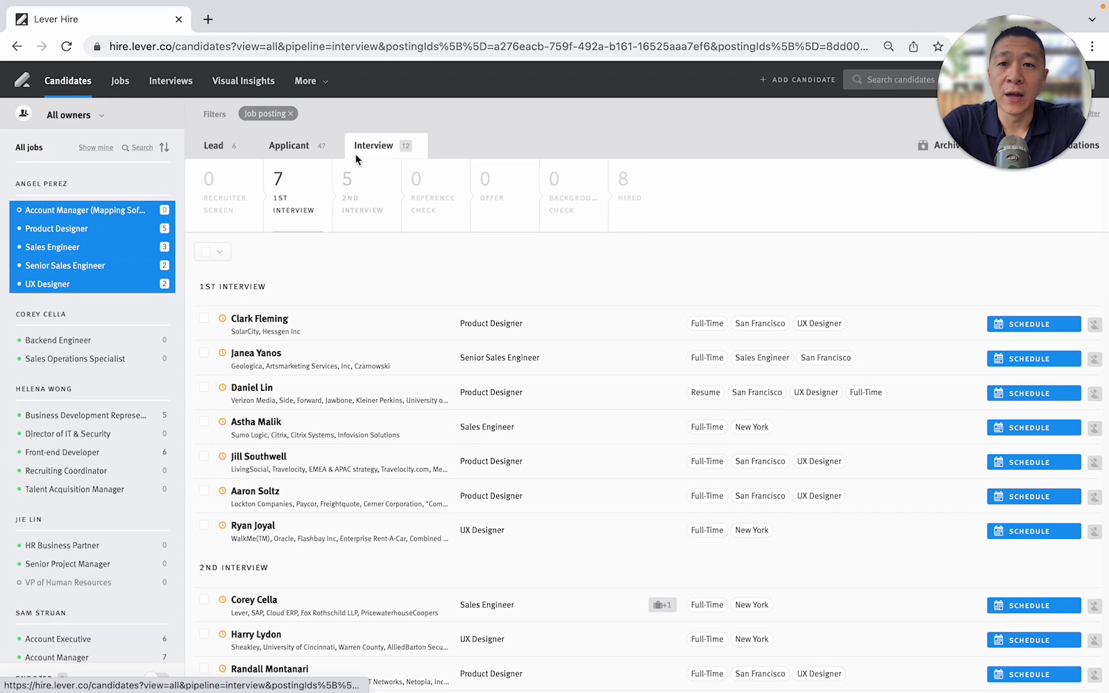
Select all 12 candidates, start a bulk email to them, then close it unsent
left_click(200, 257)
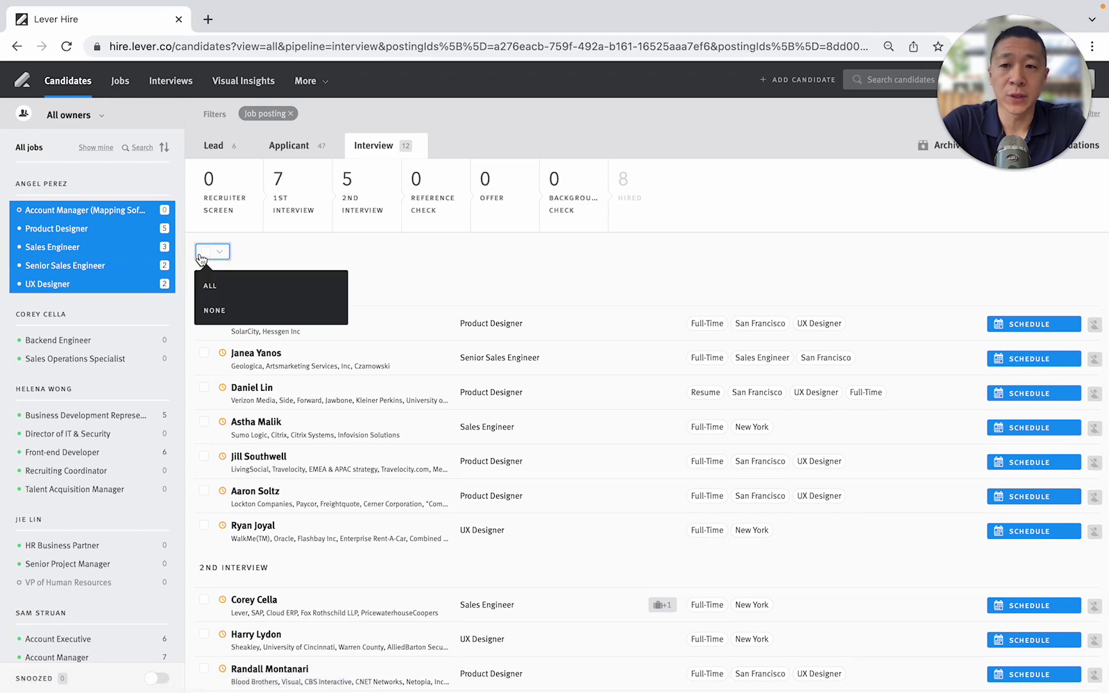
left_click(207, 282)
left_click(573, 255)
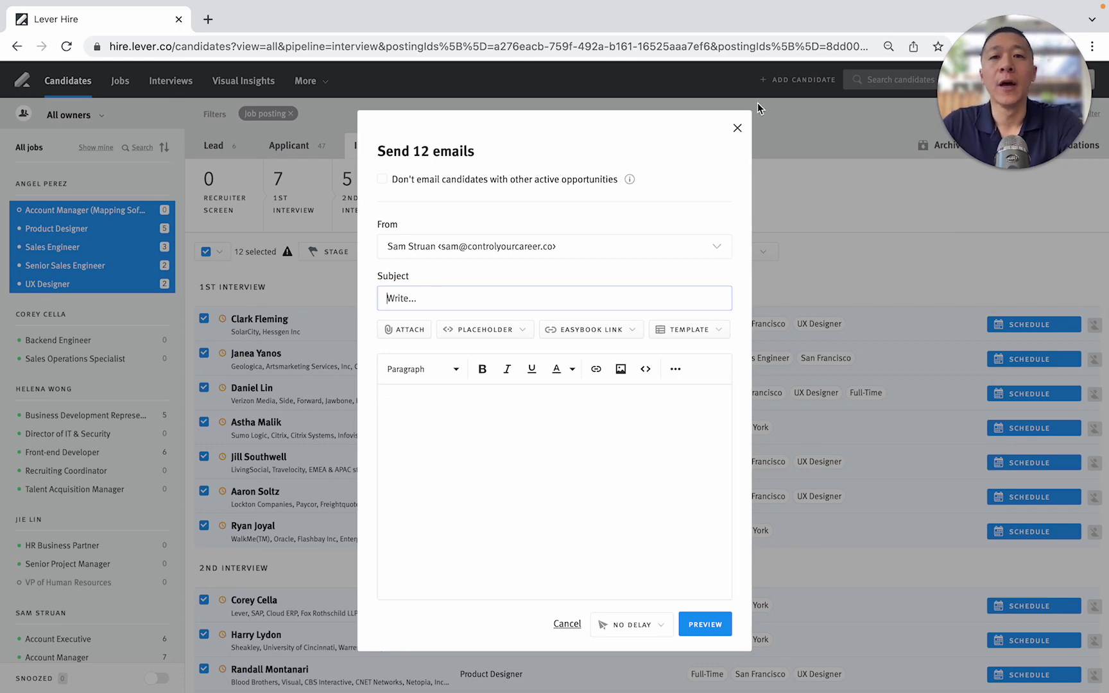
left_click(737, 129)
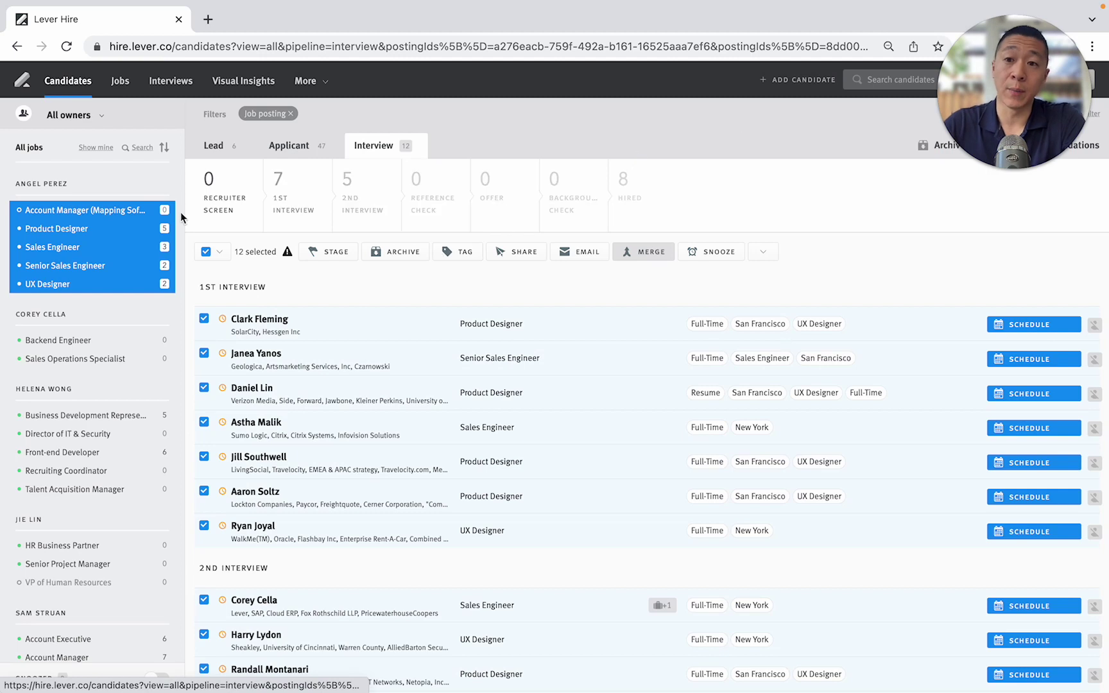
Sort the sidebar's All jobs list by team name
left_click(164, 147)
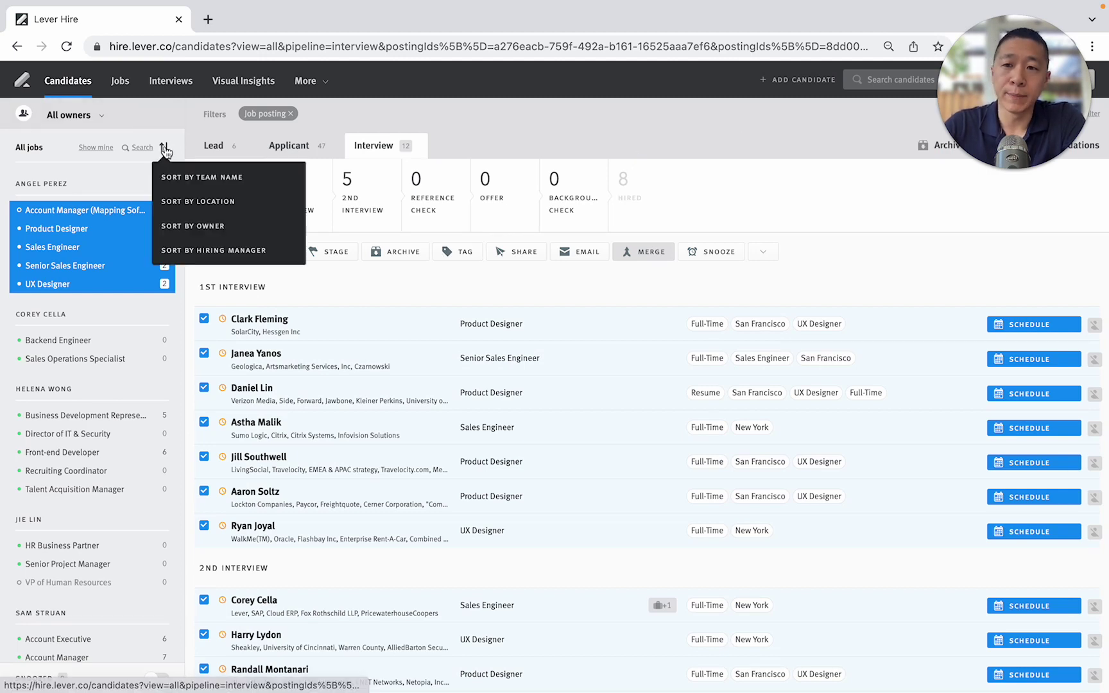
left_click(251, 180)
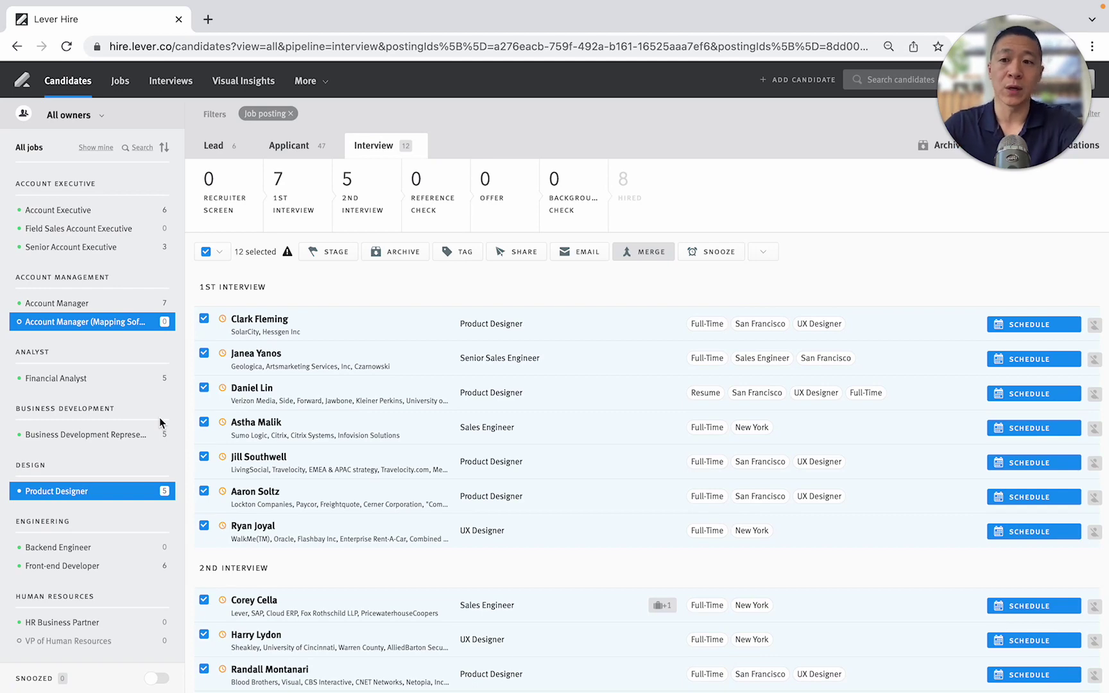
Remove Account Manager (Mapping…) and Product Designer from the job filter
left_click(129, 321)
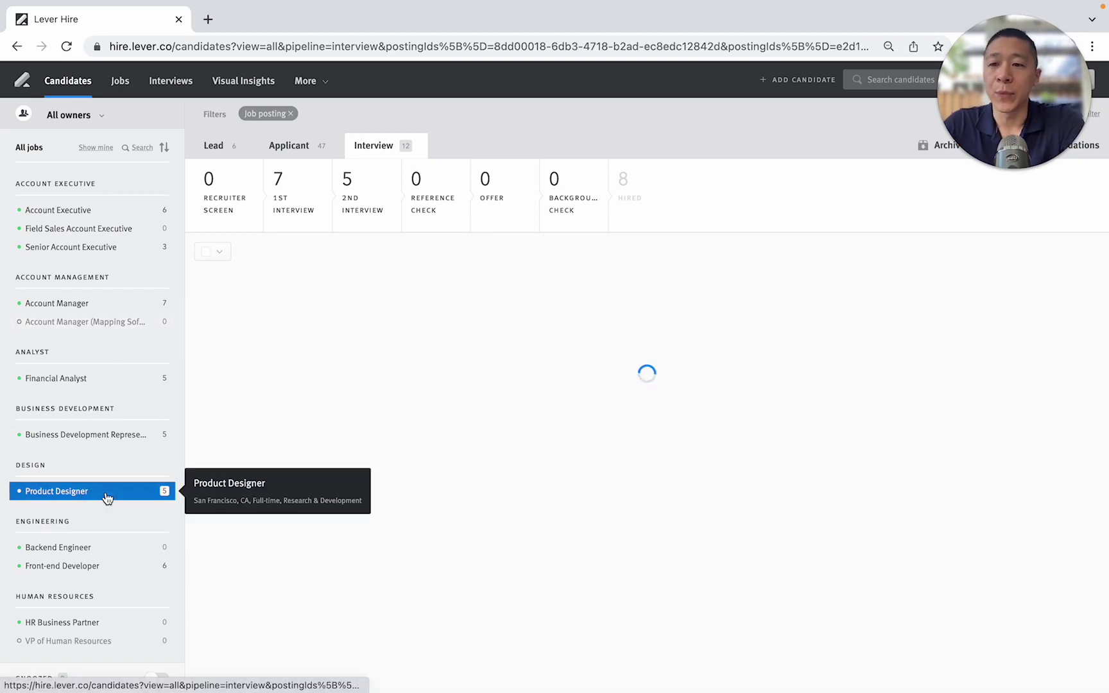
left_click(97, 491)
scroll(124, 545, "down", 10)
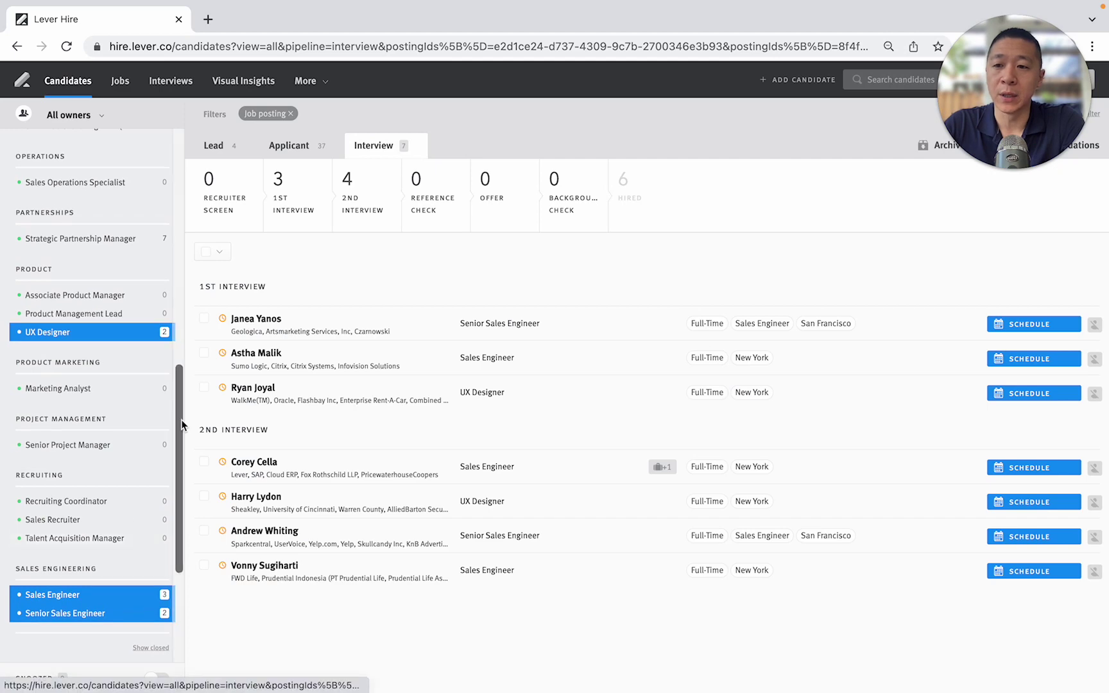
scroll(142, 442, "up", 10)
scroll(133, 448, "down", 11)
scroll(133, 447, "down", 3)
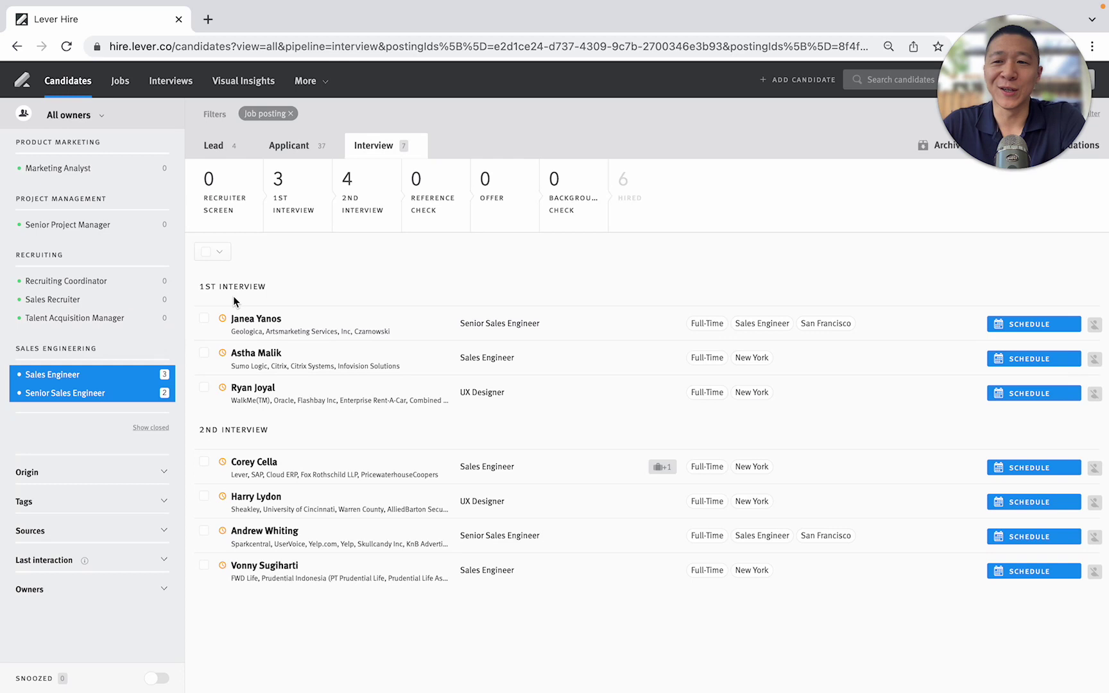
Include both Sales Engineering jobs and view the 37 new applicants
left_click(115, 378)
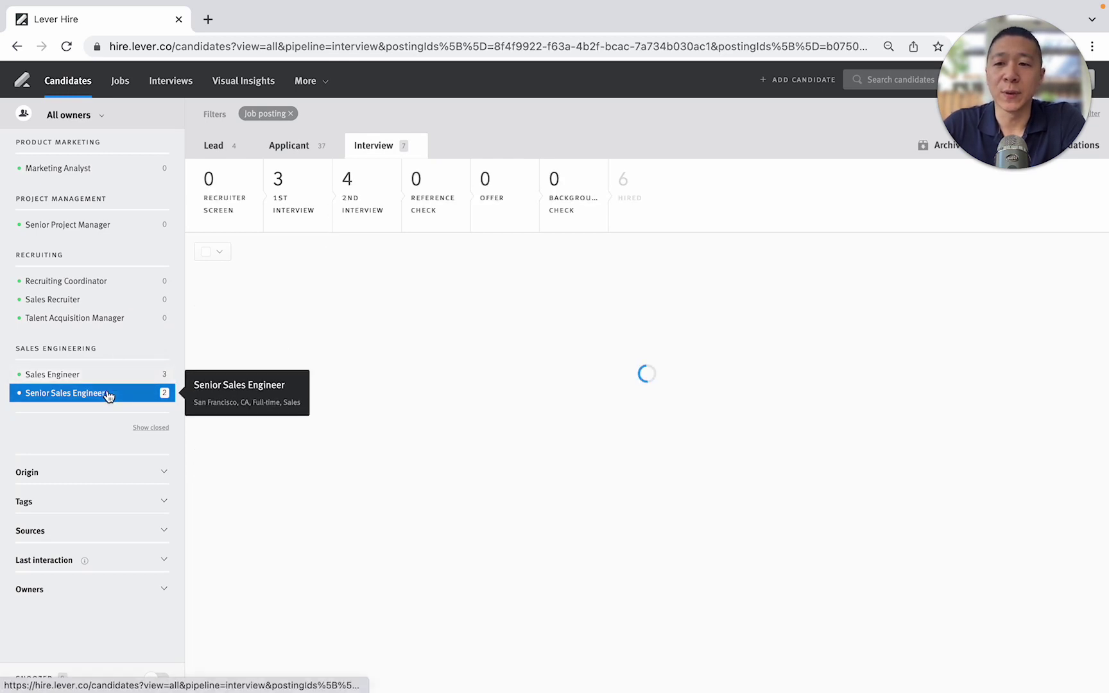
left_click(109, 391)
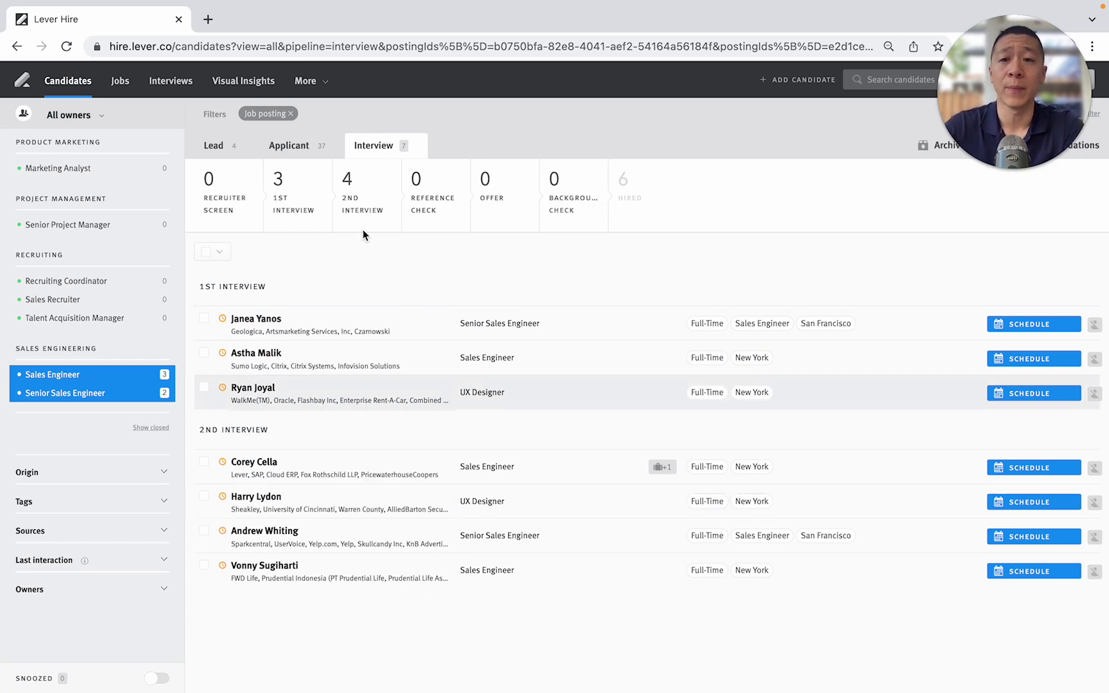
left_click(297, 147)
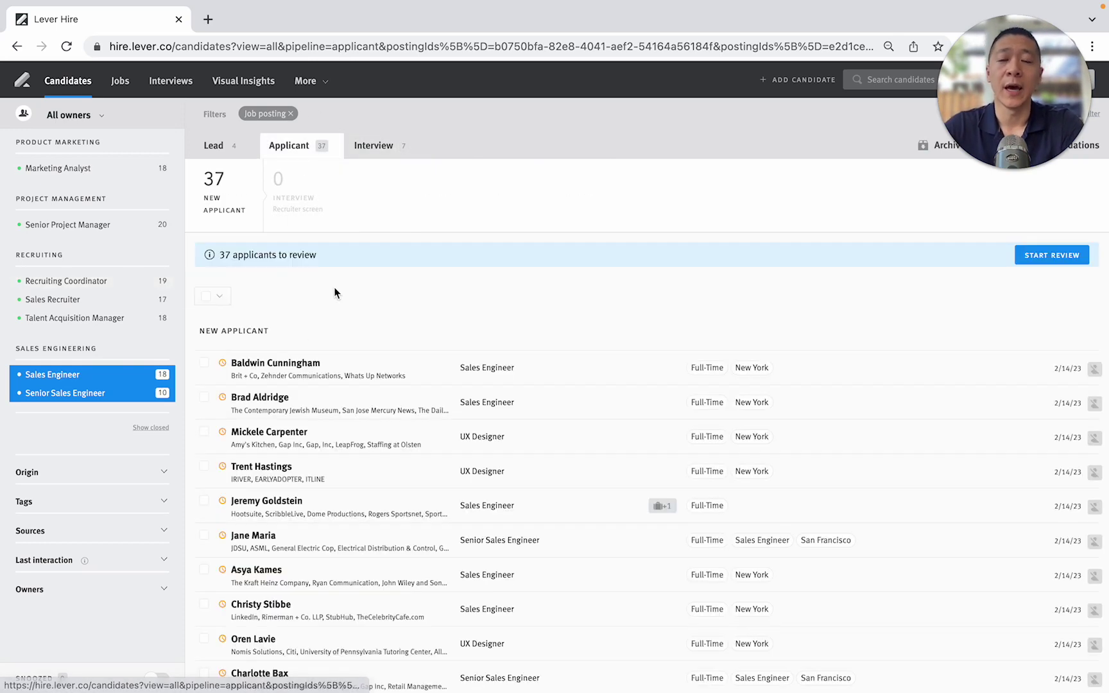
scroll(64, 279, "up", 10)
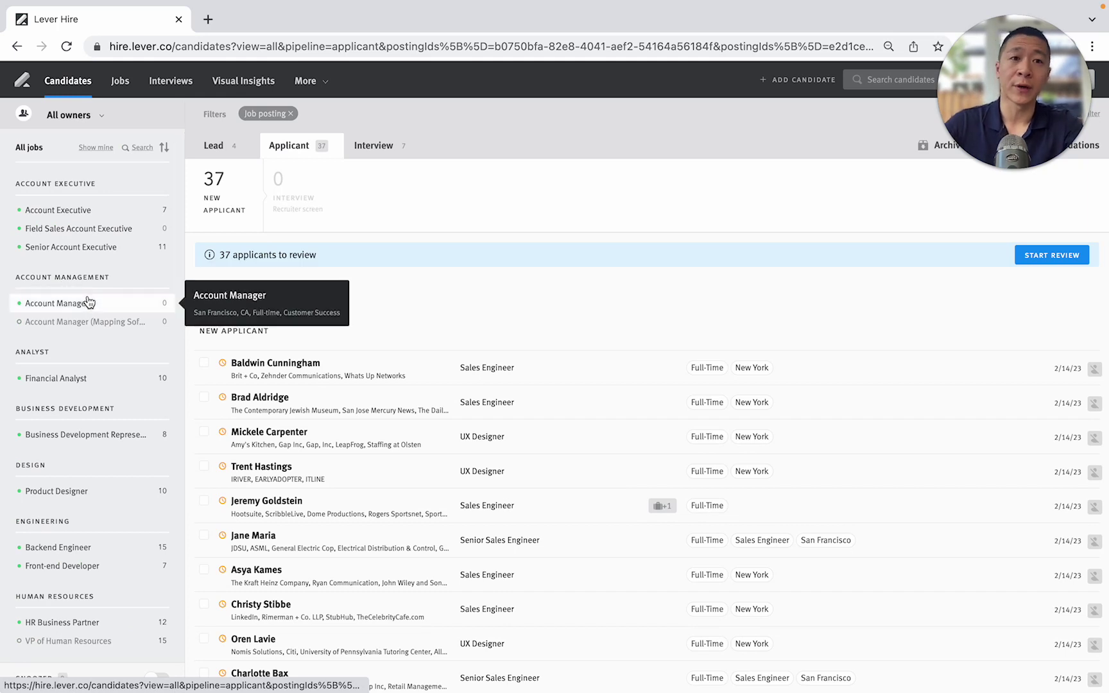